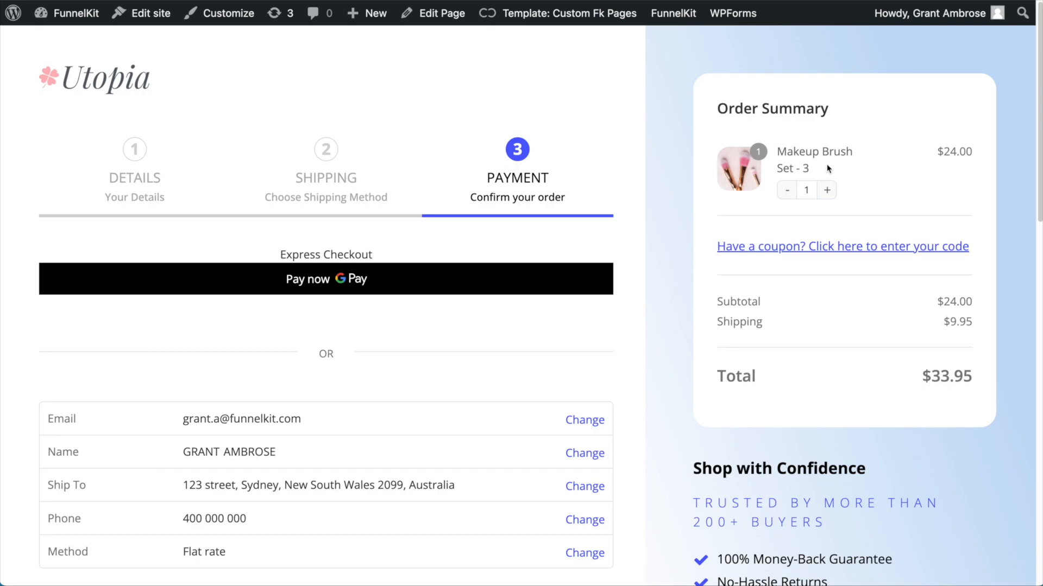
Accept the "Get MORE Brushes for a BIG DISCOUNT!" order bump at the Makeup Brush Set checkout and review the order summary
{"action": "scroll", "coordinate": [685, 194], "scroll_direction": "down", "scroll_amount": 10}
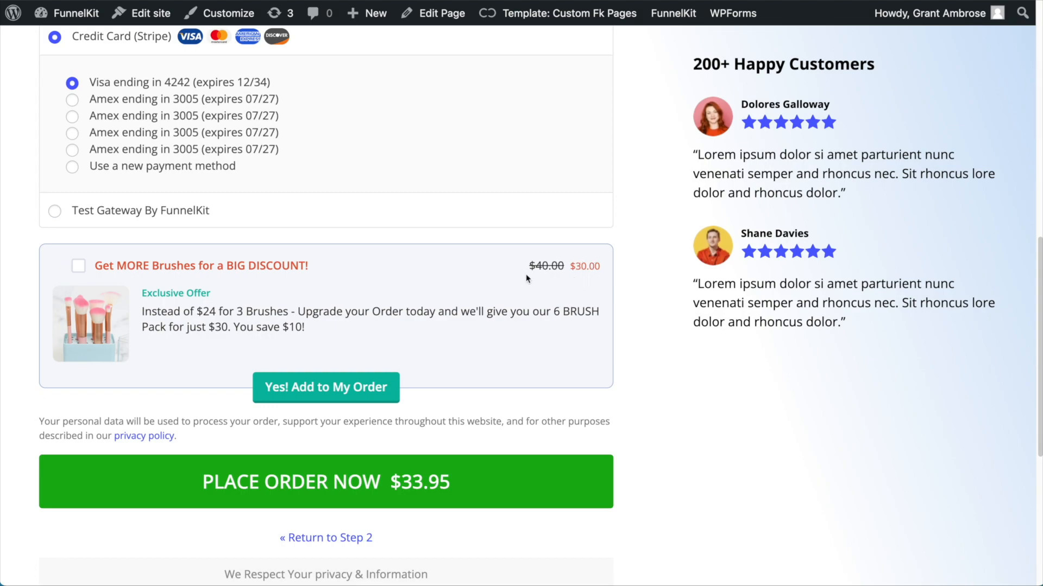
{"action": "left_click", "coordinate": [78, 270]}
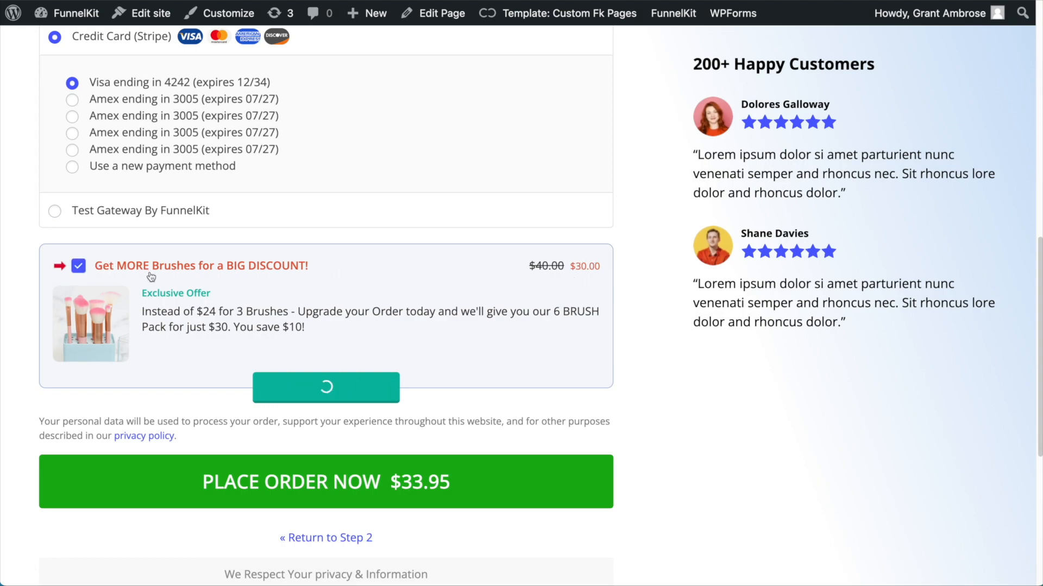
{"action": "scroll", "coordinate": [432, 254], "scroll_direction": "up", "scroll_amount": 10}
{"action": "scroll", "coordinate": [432, 255], "scroll_direction": "up", "scroll_amount": 2}
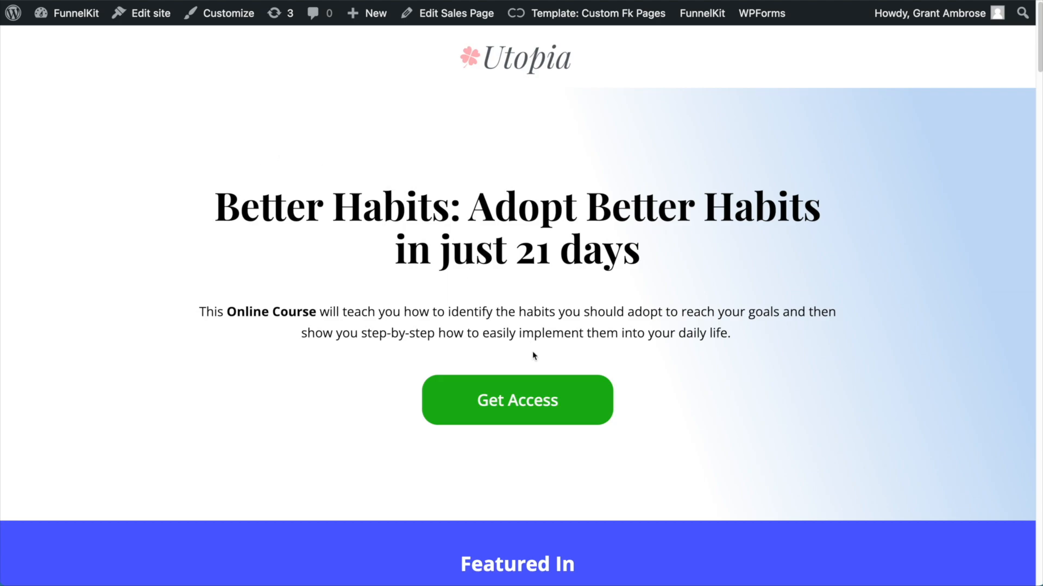
Get access to the Better Habits course and accept the "Upgrade to our ALL-ACCESS Course Pass" offer at its checkout
{"action": "left_click", "coordinate": [524, 396]}
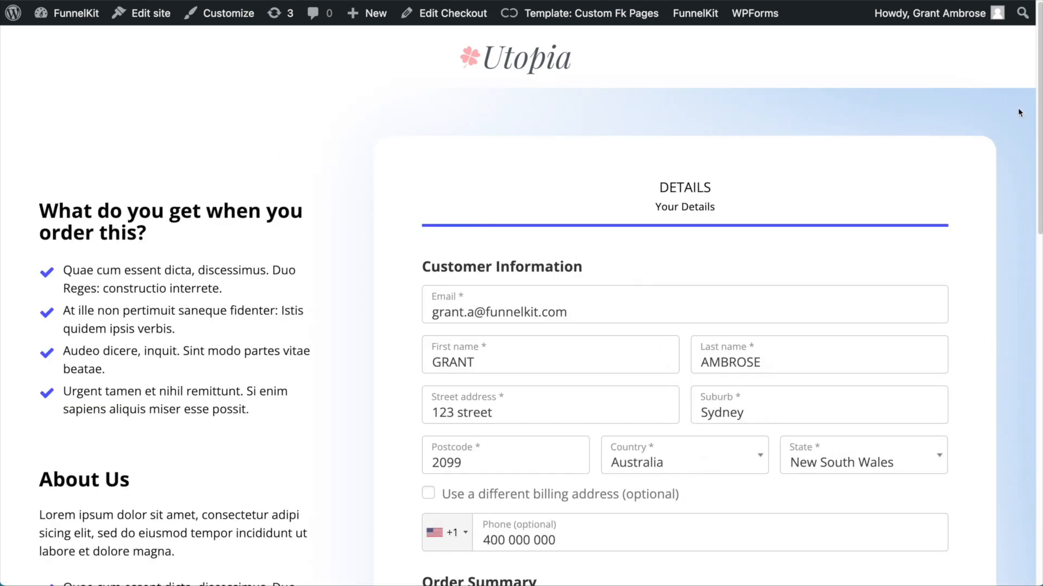
{"action": "scroll", "coordinate": [1034, 94], "scroll_direction": "down", "scroll_amount": 5}
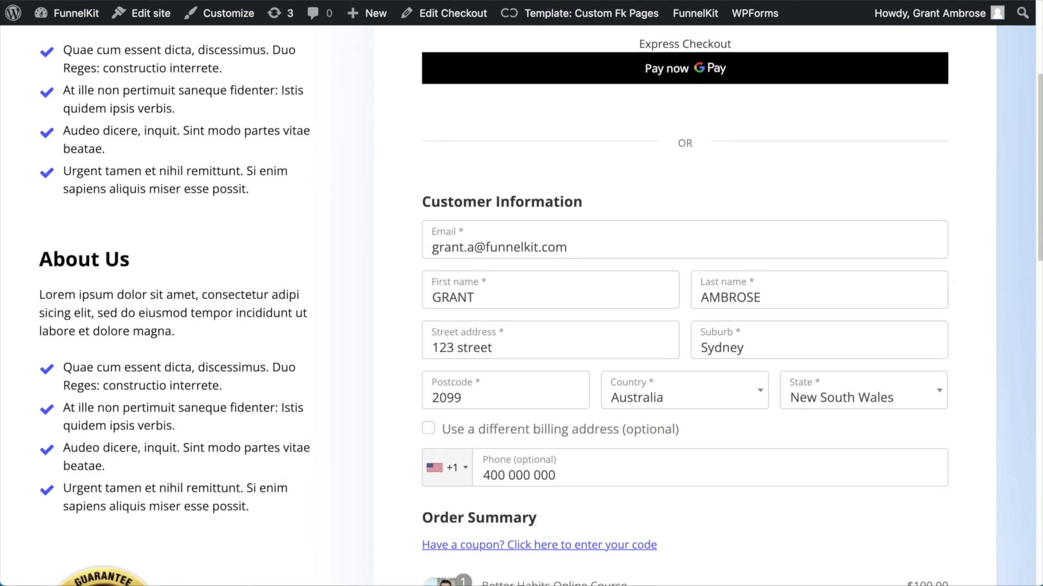
{"action": "scroll", "coordinate": [688, 344], "scroll_direction": "down", "scroll_amount": 1}
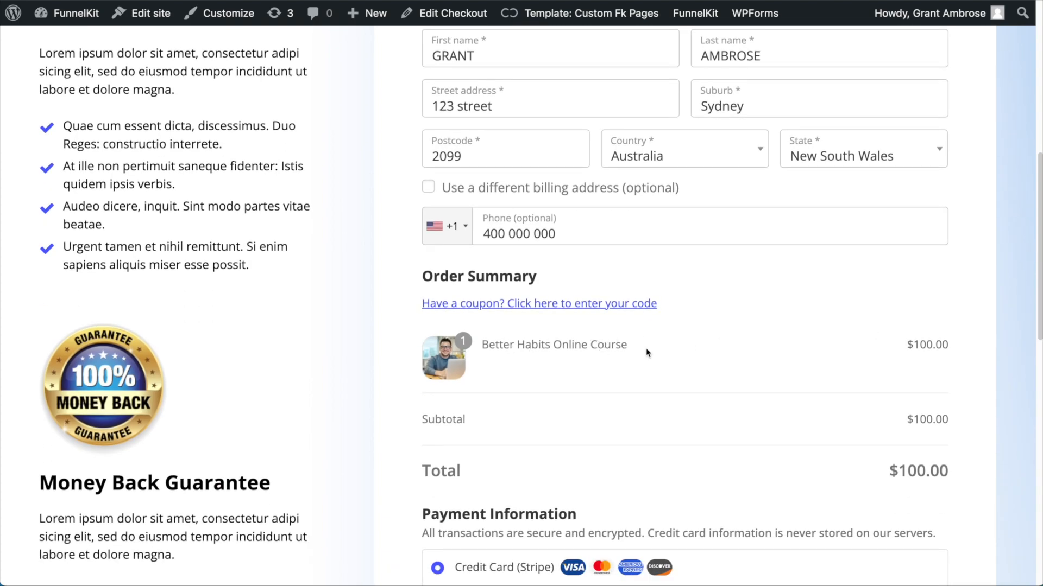
{"action": "scroll", "coordinate": [722, 353], "scroll_direction": "down", "scroll_amount": 10}
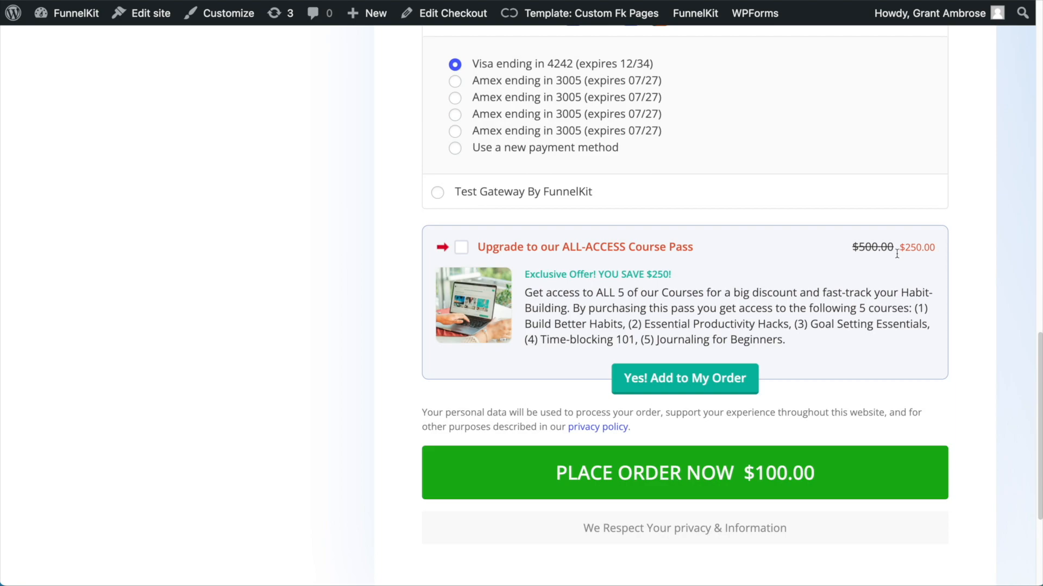
{"action": "left_click", "coordinate": [461, 248]}
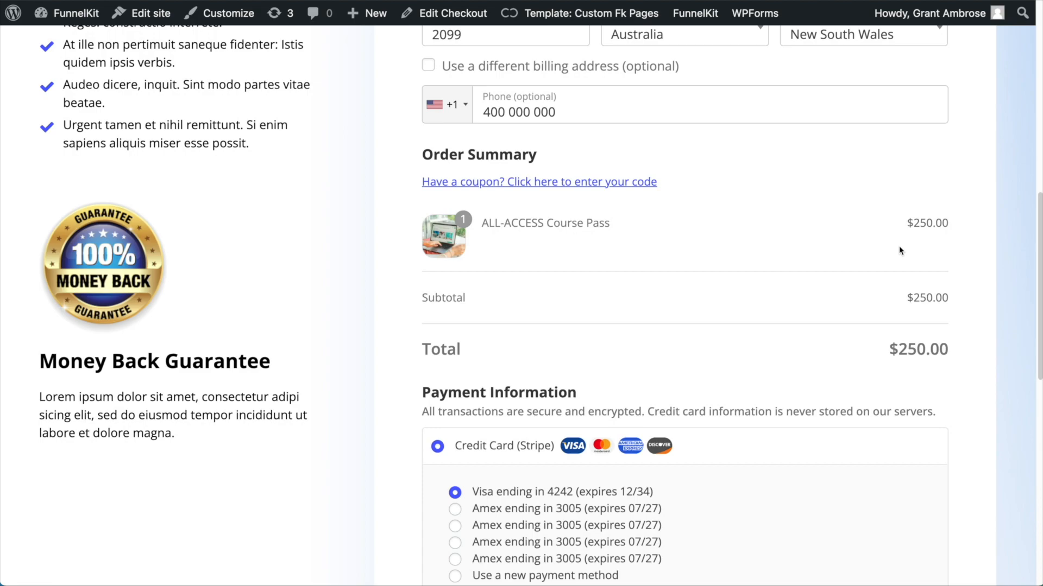
{"action": "scroll", "coordinate": [907, 246], "scroll_direction": "up", "scroll_amount": 1}
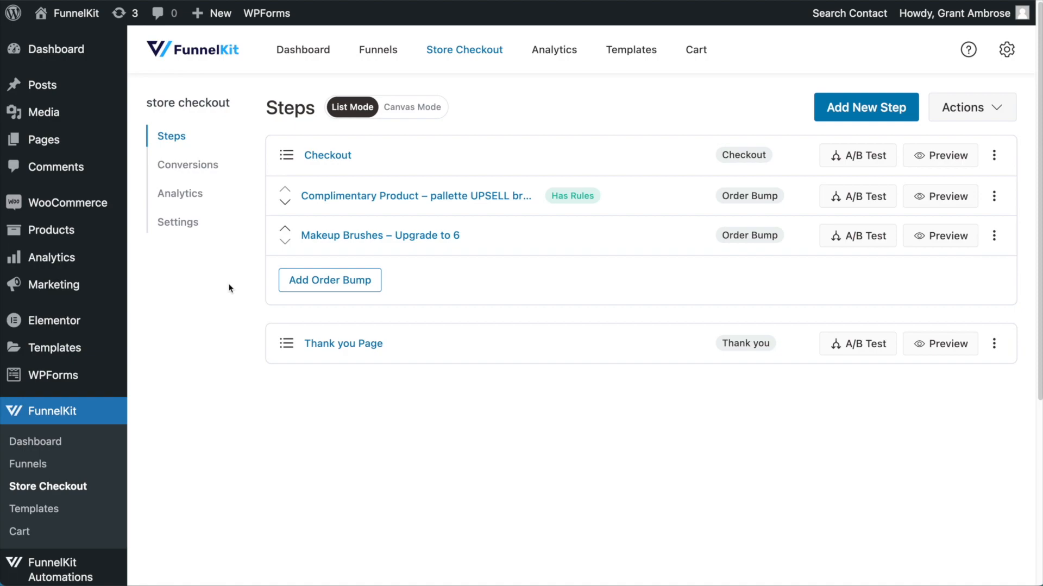
Set the product behaviour of the "Makeup Brushes – Upgrade to 6" order bump to replace a cart item, using Replace Specific Product(s)
{"action": "left_click", "coordinate": [414, 239]}
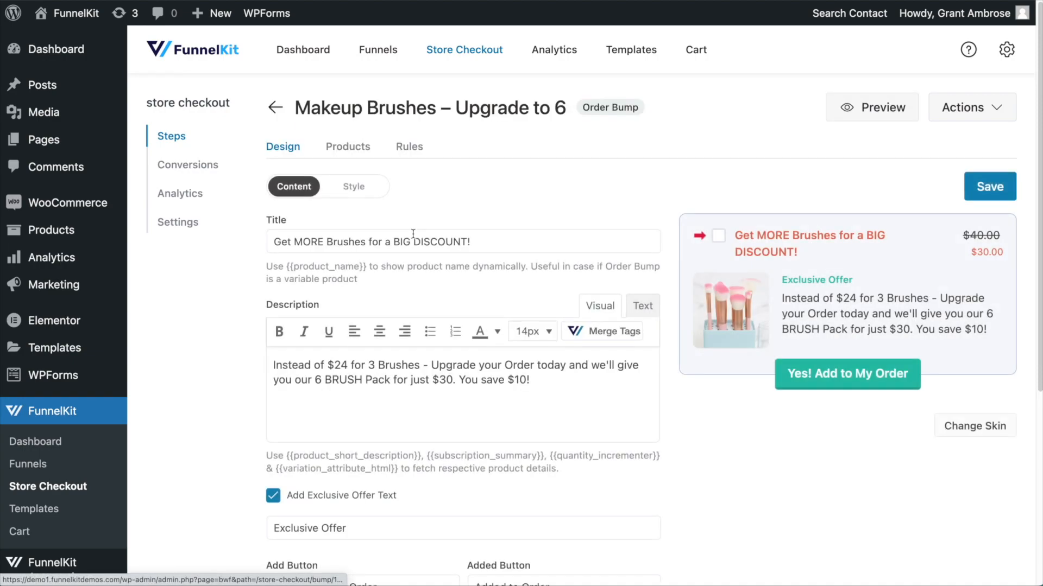
{"action": "left_click", "coordinate": [353, 148]}
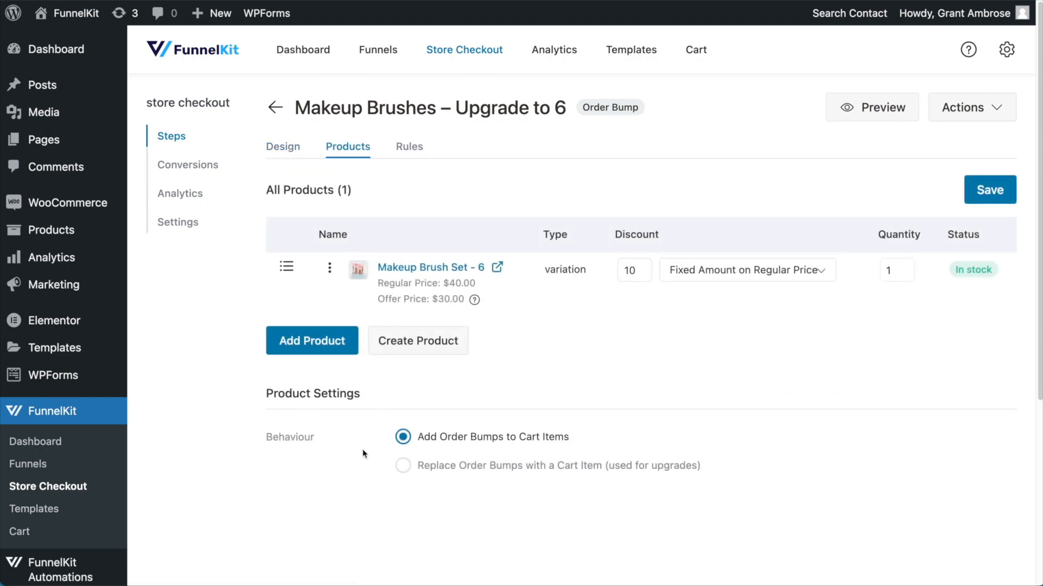
{"action": "left_click", "coordinate": [402, 469]}
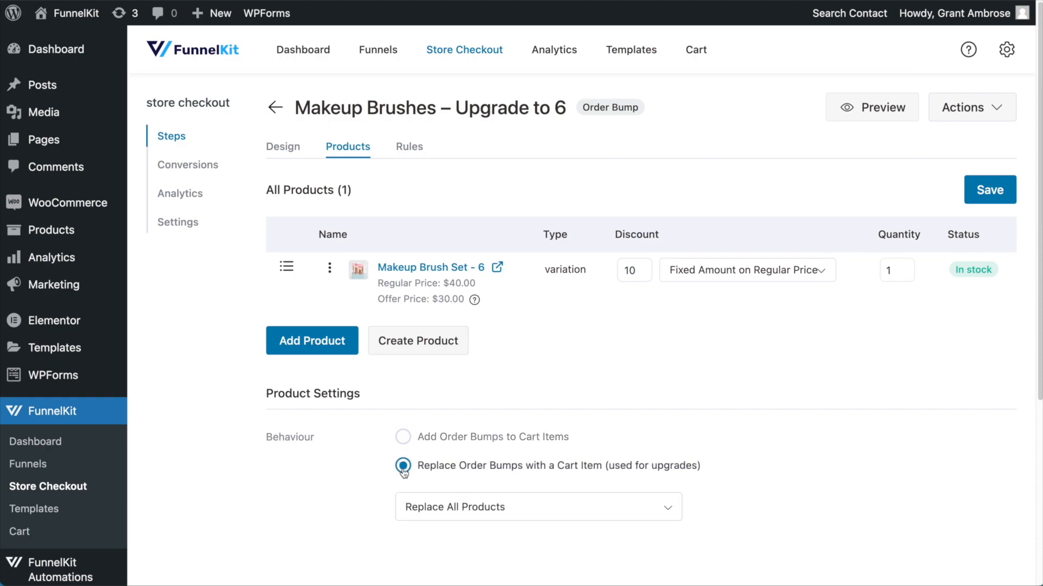
{"action": "scroll", "coordinate": [424, 499], "scroll_direction": "down", "scroll_amount": 2}
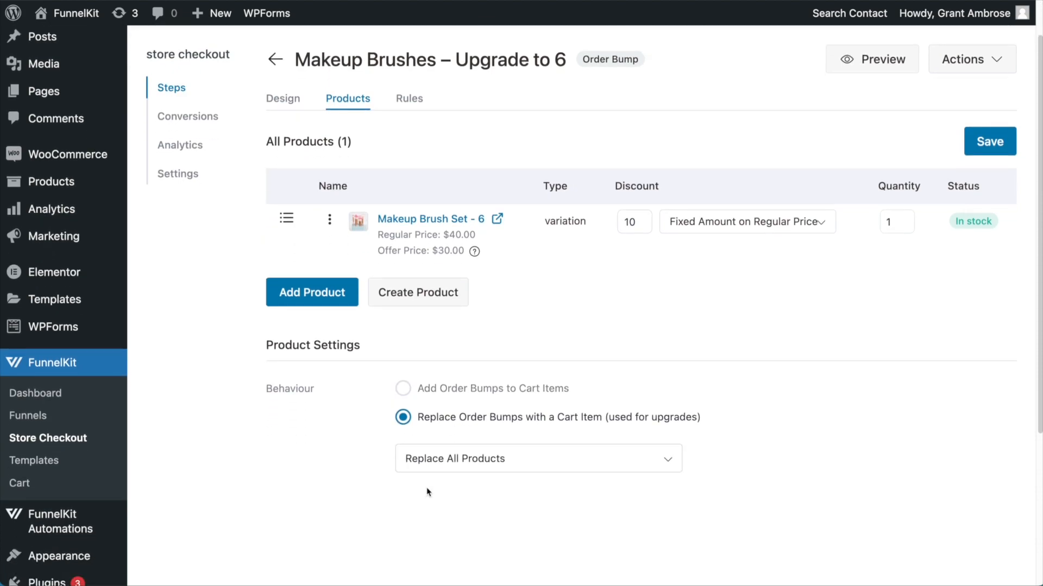
{"action": "left_click", "coordinate": [439, 455]}
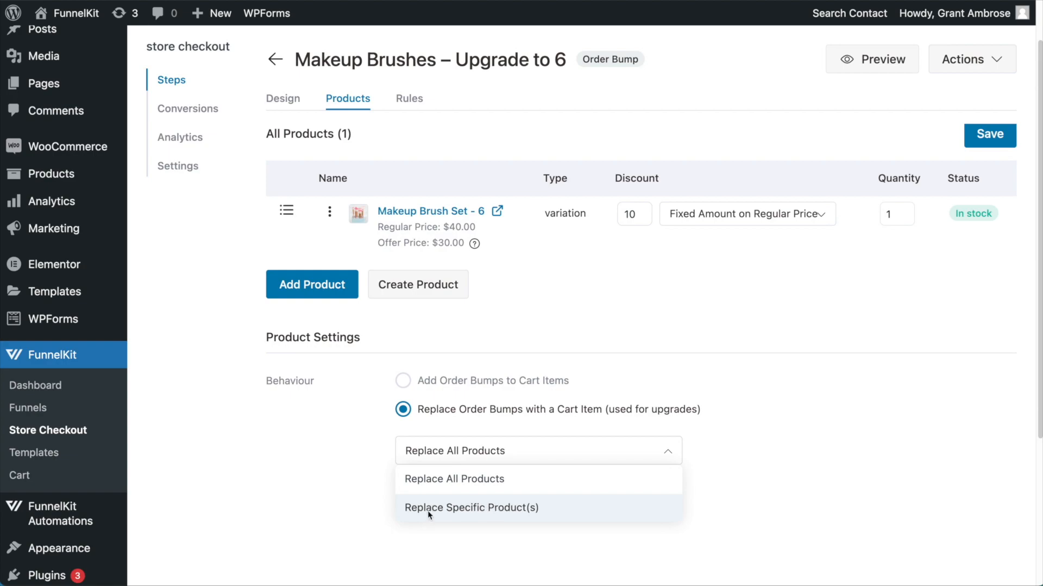
{"action": "left_click", "coordinate": [485, 509]}
Find "makeup brush" products, choose Makeup Brush Set - 3 (#559) as the item the bump replaces, and save the product settings
{"action": "left_click", "coordinate": [456, 494]}
{"action": "type", "text": "m"}
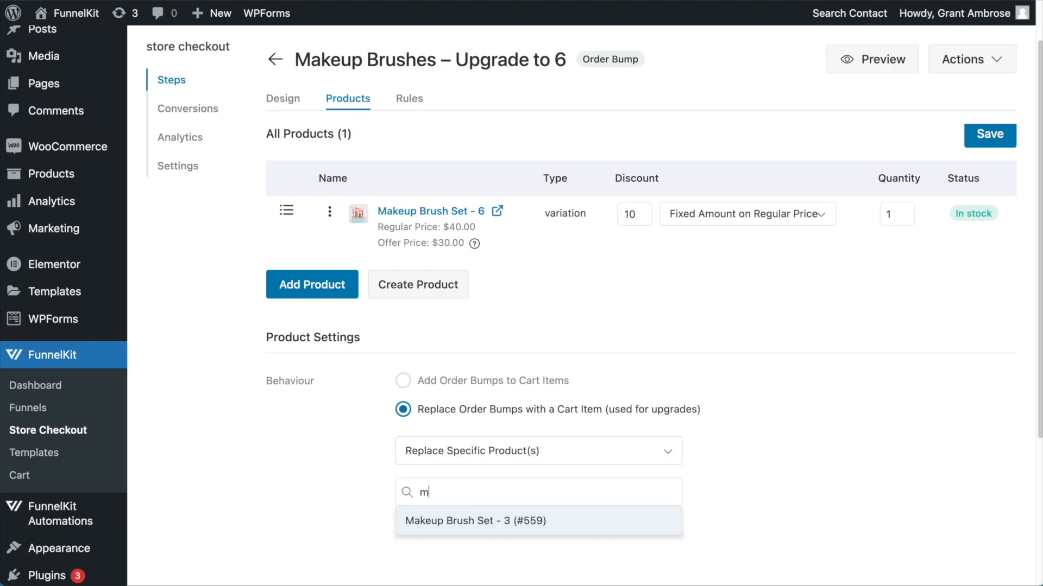
{"action": "type", "text": "akeup brush"}
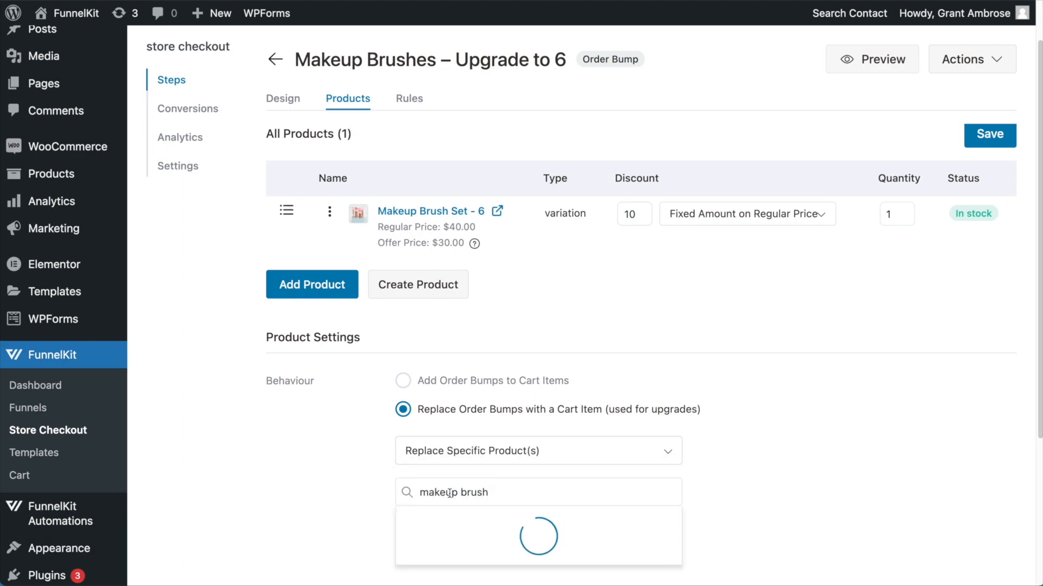
{"action": "scroll", "coordinate": [450, 493], "scroll_direction": "down", "scroll_amount": 1}
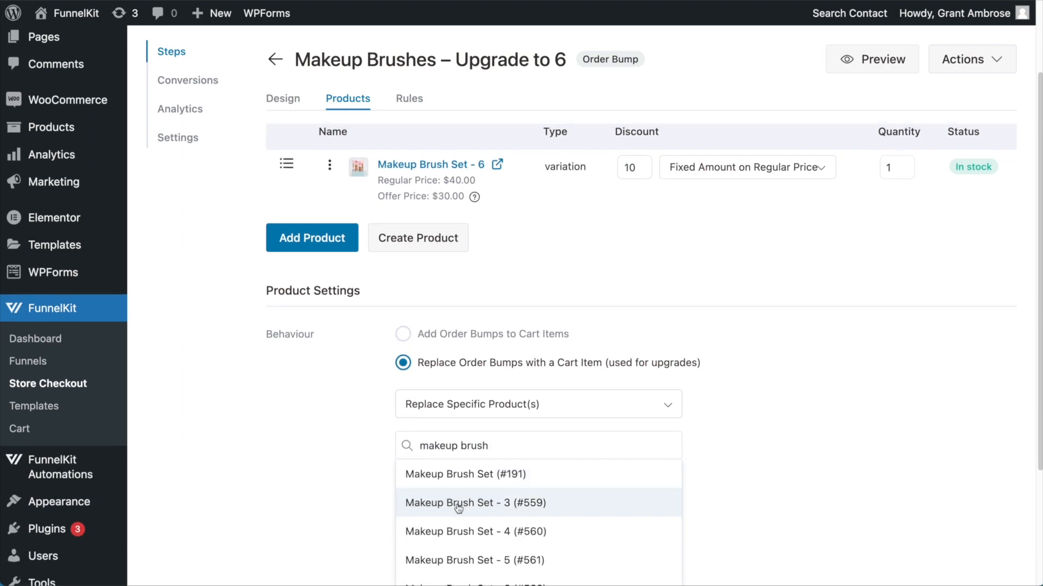
{"action": "left_click", "coordinate": [506, 505]}
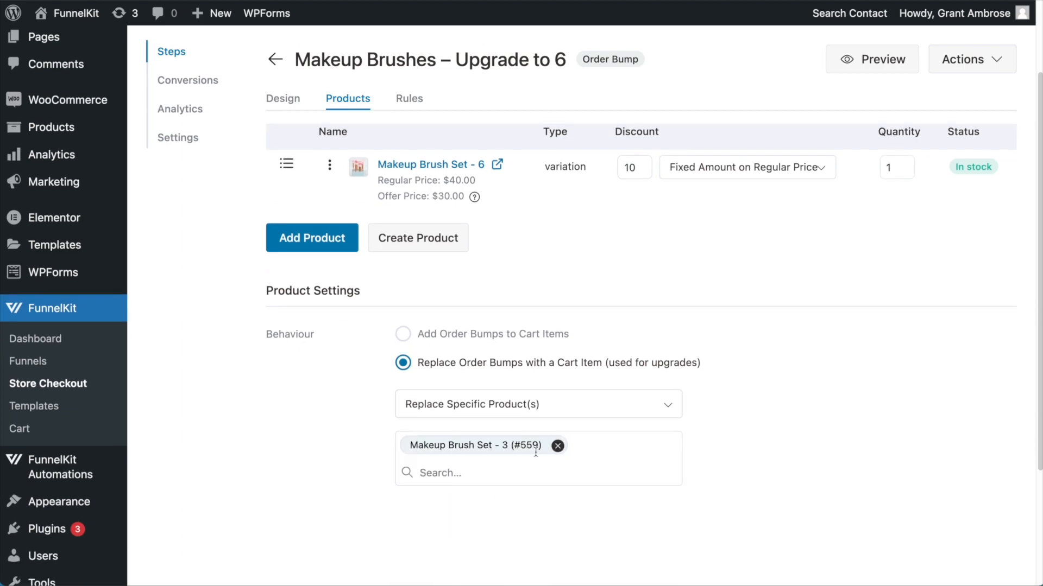
{"action": "scroll", "coordinate": [458, 468], "scroll_direction": "up", "scroll_amount": 1}
{"action": "scroll", "coordinate": [458, 469], "scroll_direction": "up", "scroll_amount": 2}
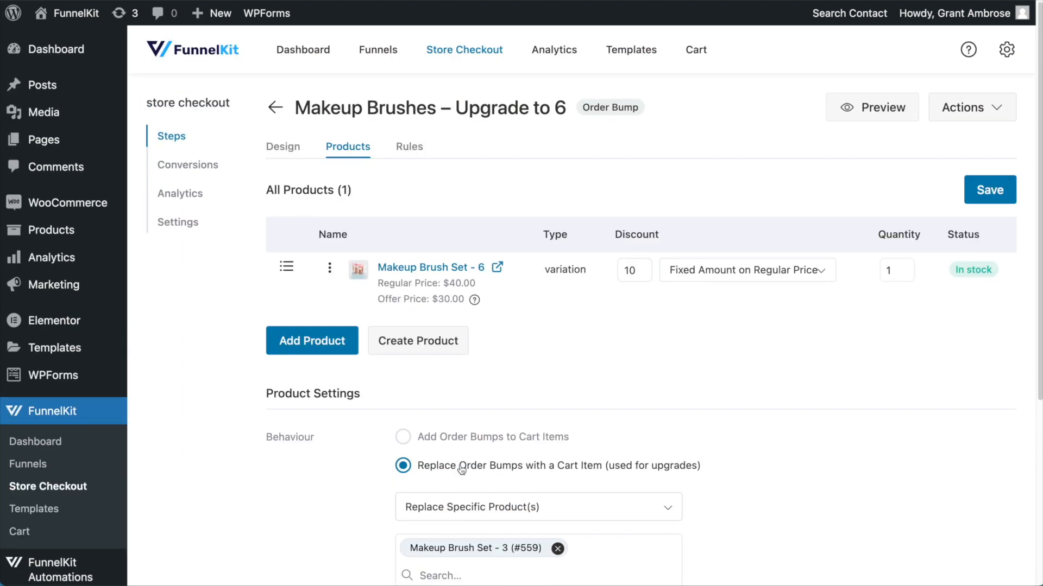
{"action": "left_click", "coordinate": [987, 189]}
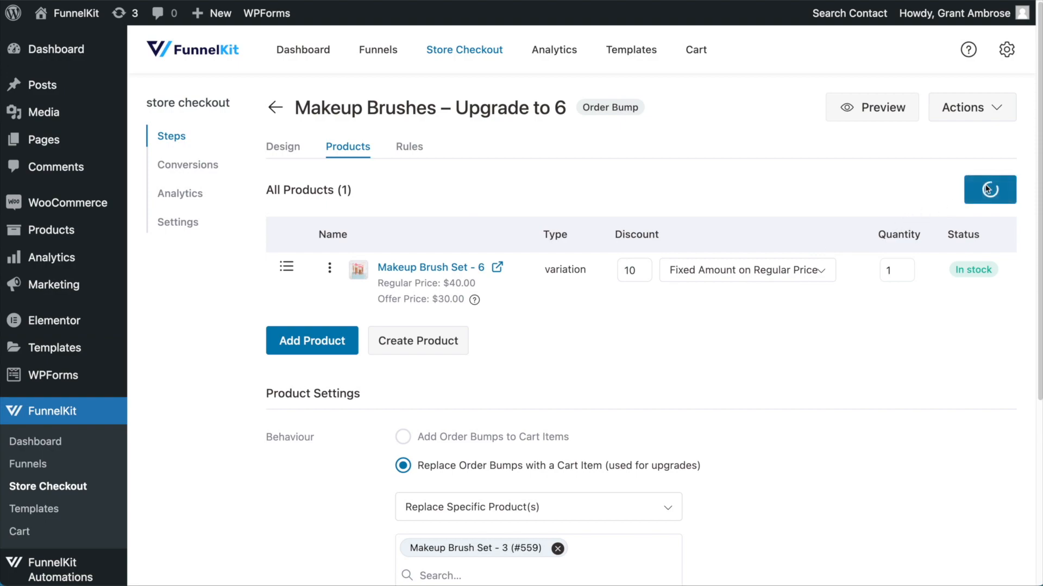
Add and save a bump rule for Cart Item(s) that contains at least 1 Makeup Brush Set - 3 (#559)
{"action": "left_click", "coordinate": [406, 147]}
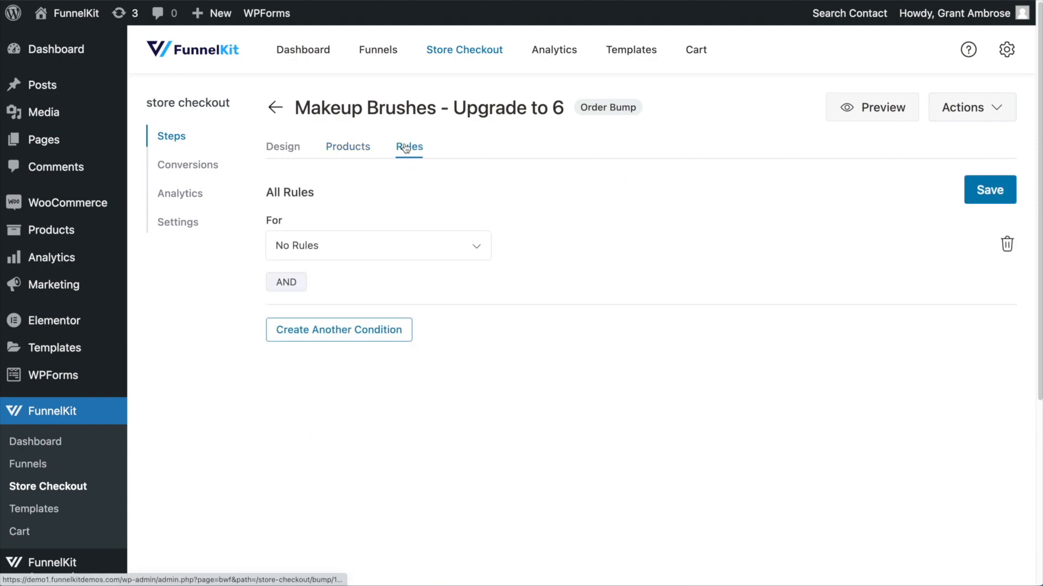
{"action": "left_click", "coordinate": [309, 248]}
{"action": "left_click", "coordinate": [332, 399]}
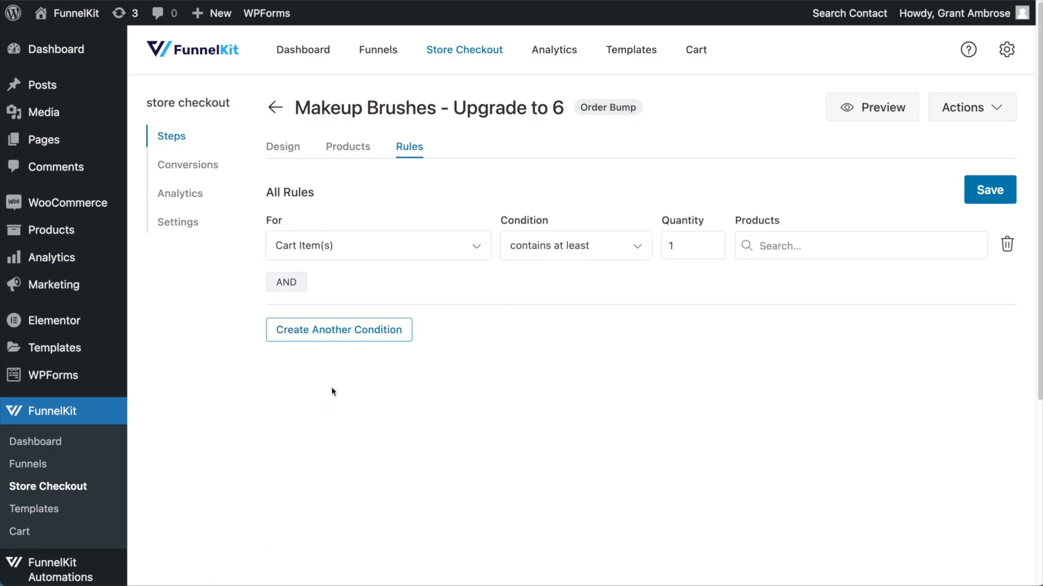
{"action": "left_click", "coordinate": [793, 247]}
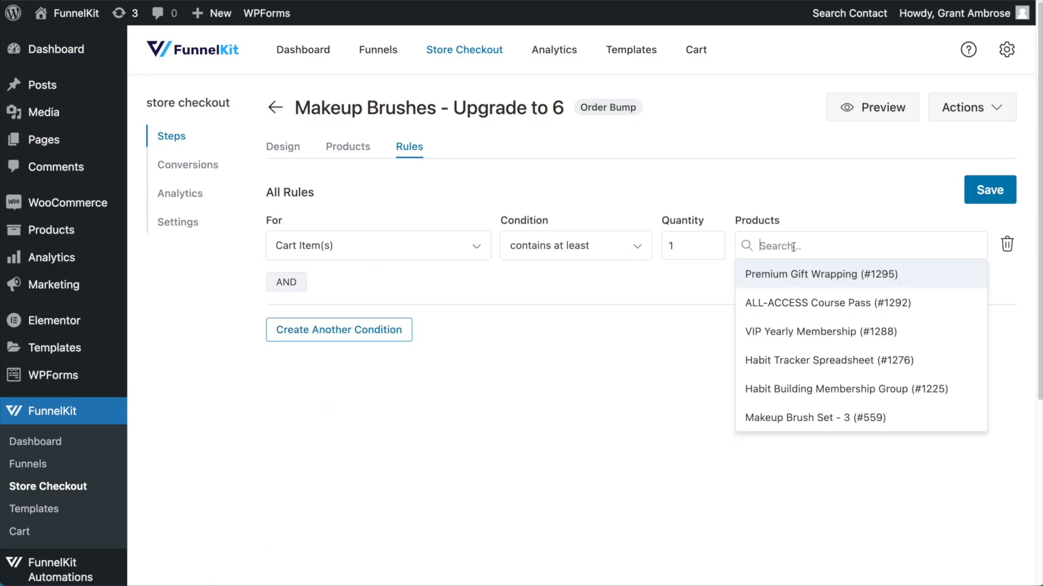
{"action": "type", "text": "makeup brush"}
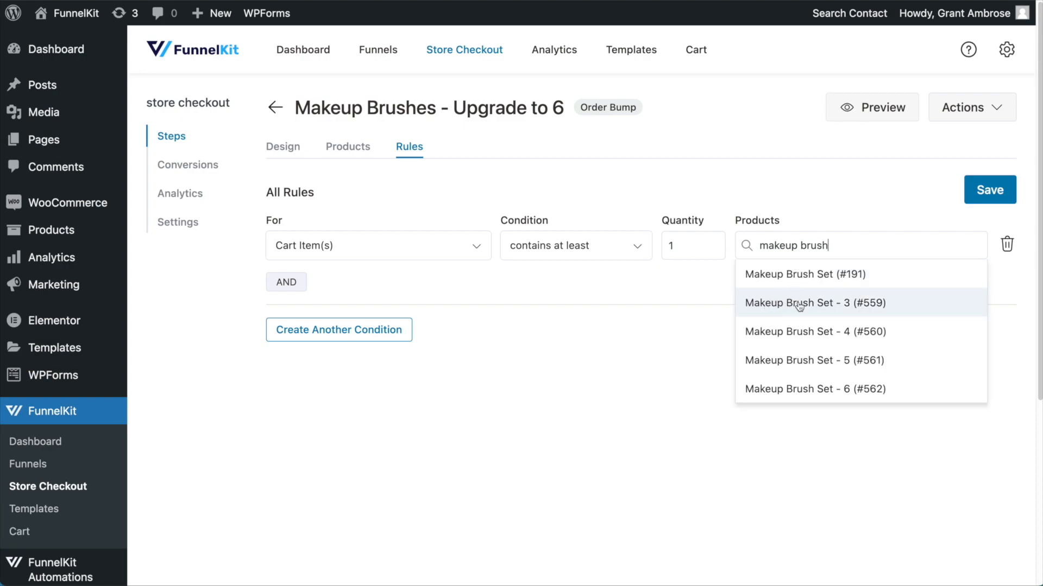
{"action": "left_click", "coordinate": [855, 305]}
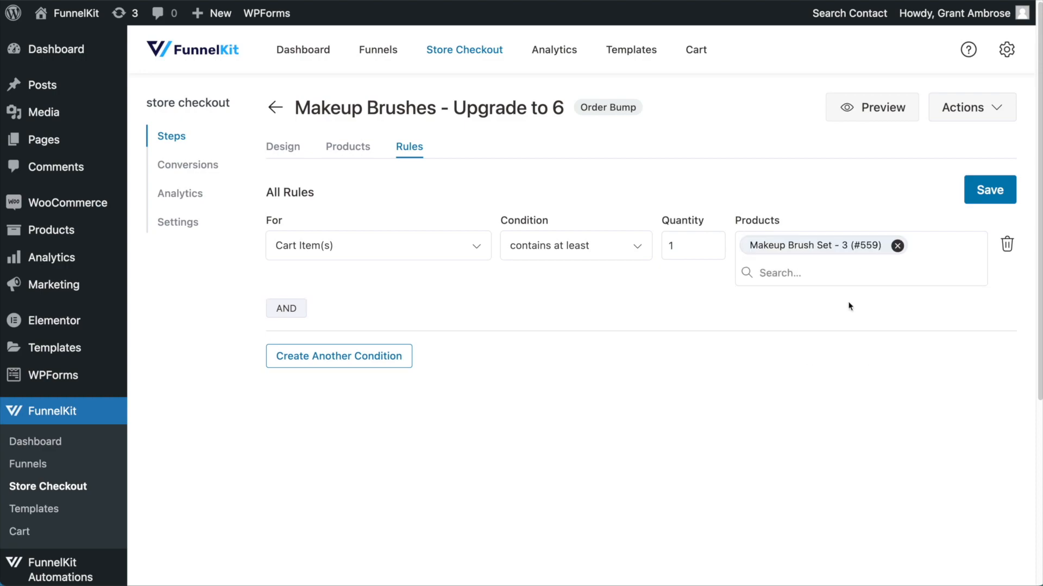
{"action": "left_click", "coordinate": [990, 200]}
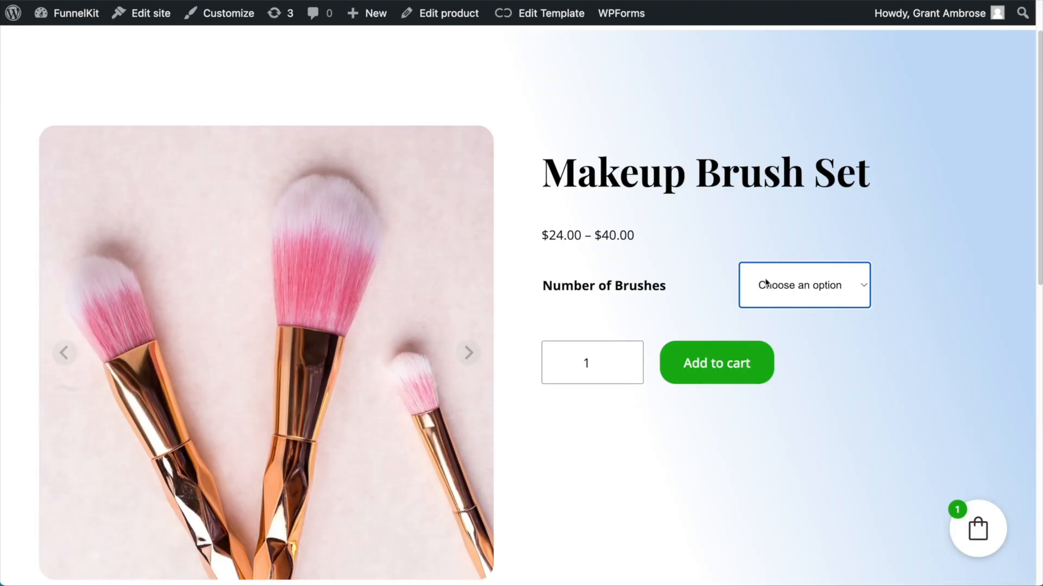
Check out on the store with the Makeup Brush Set in the 3-brush option and accept the discounted 6-brush upgrade bump
{"action": "left_click", "coordinate": [766, 282]}
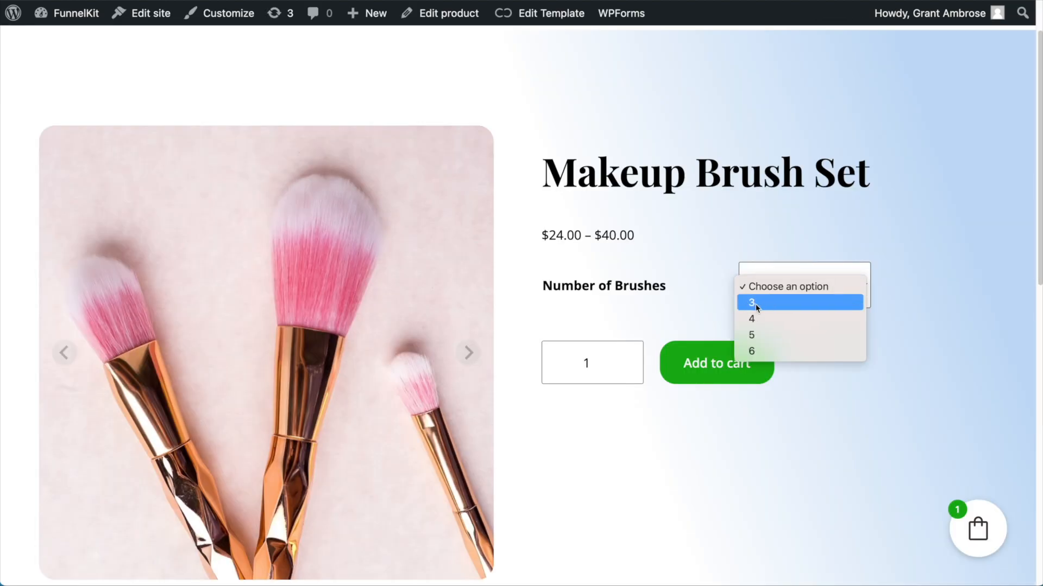
{"action": "left_click", "coordinate": [755, 303]}
{"action": "left_click", "coordinate": [718, 390]}
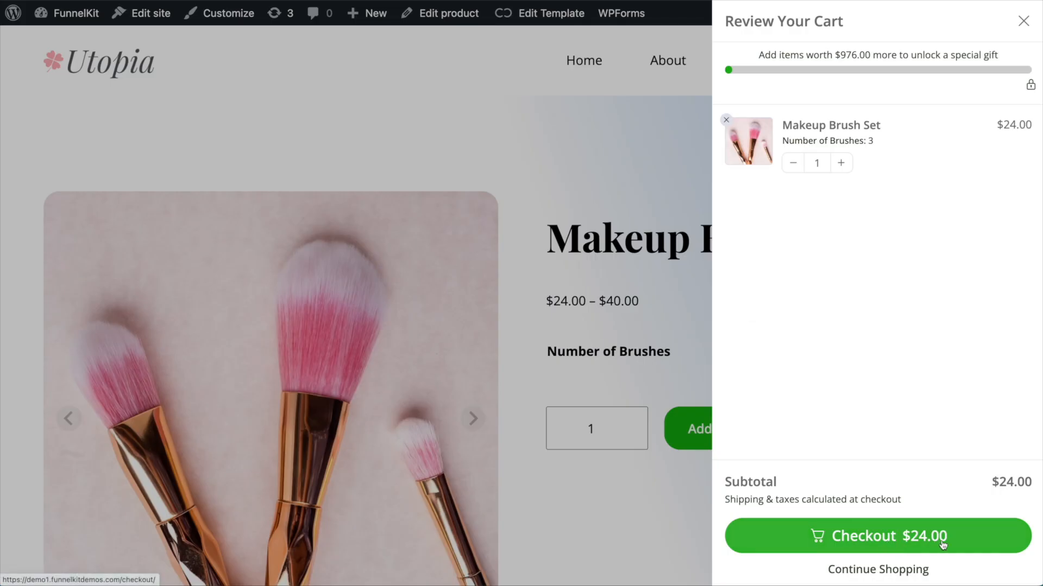
{"action": "left_click", "coordinate": [942, 543]}
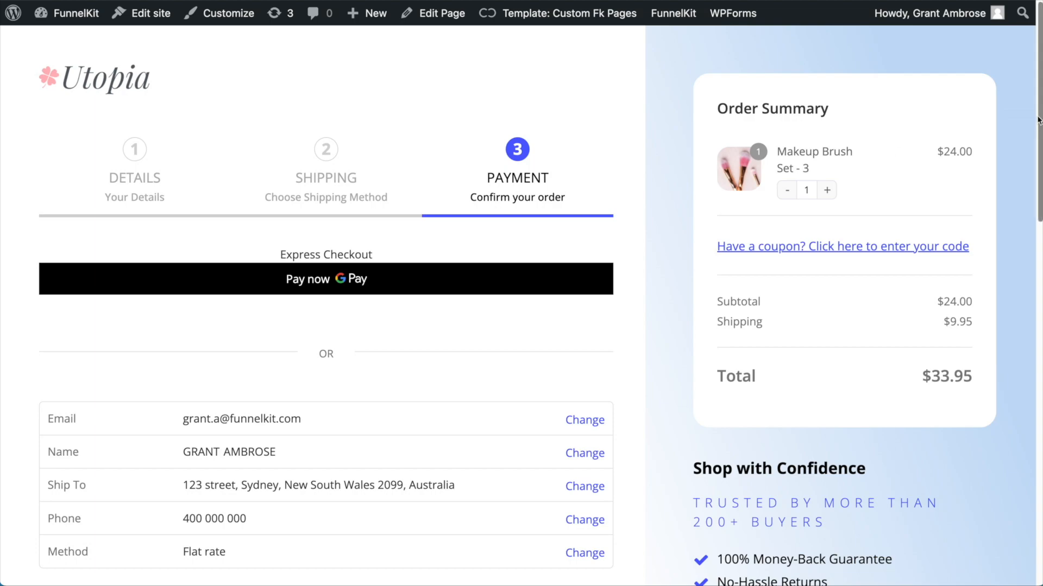
{"action": "left_click_drag", "start_coordinate": [1038, 120], "coordinate": [1038, 417]}
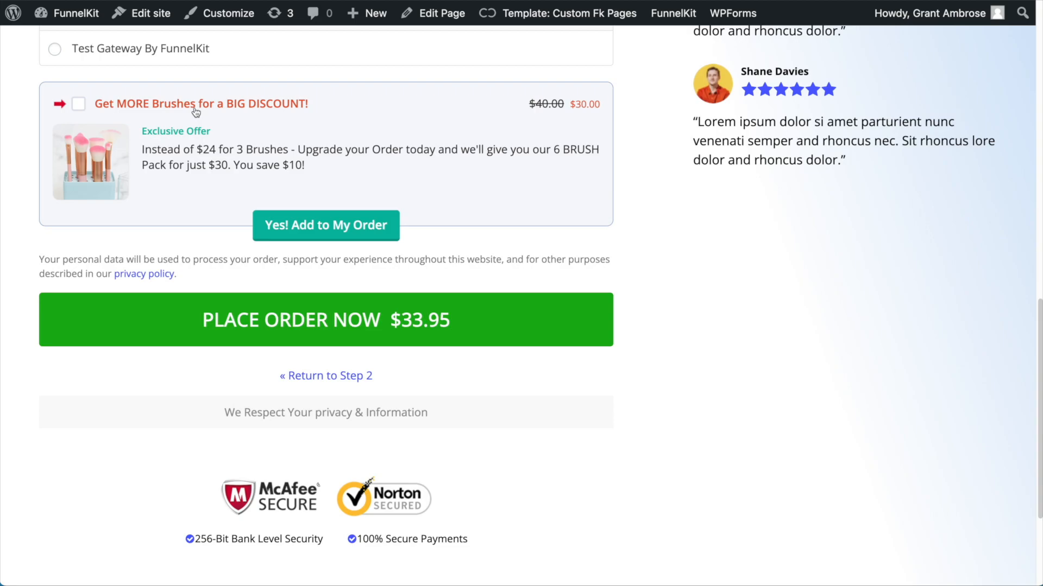
{"action": "left_click", "coordinate": [79, 105]}
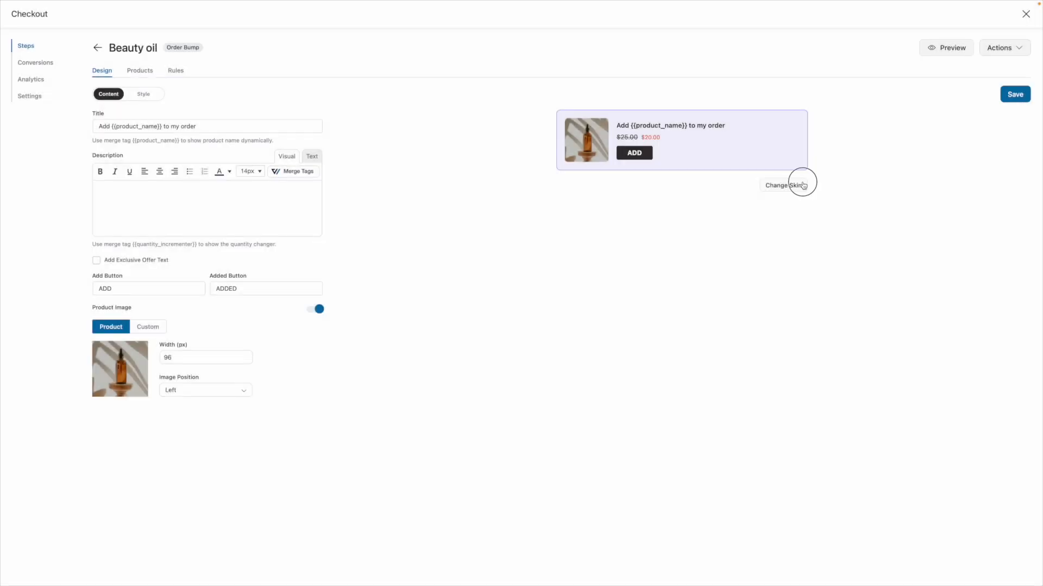
Change the Beauty oil order bump's skin to the blue-grey design with the green "Yes! Add to My Order" button
{"action": "left_click", "coordinate": [801, 183]}
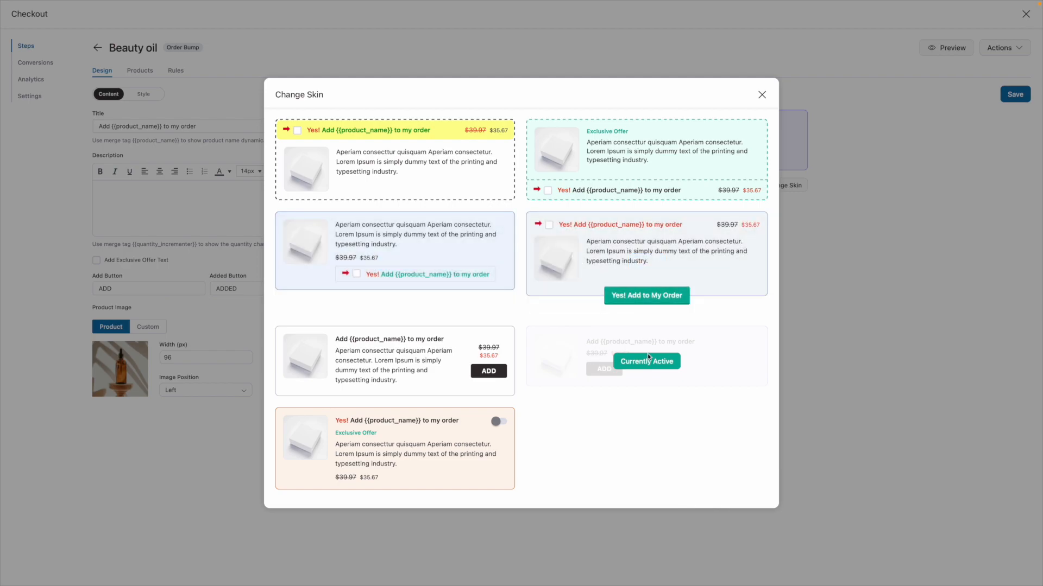
{"action": "left_click", "coordinate": [651, 259]}
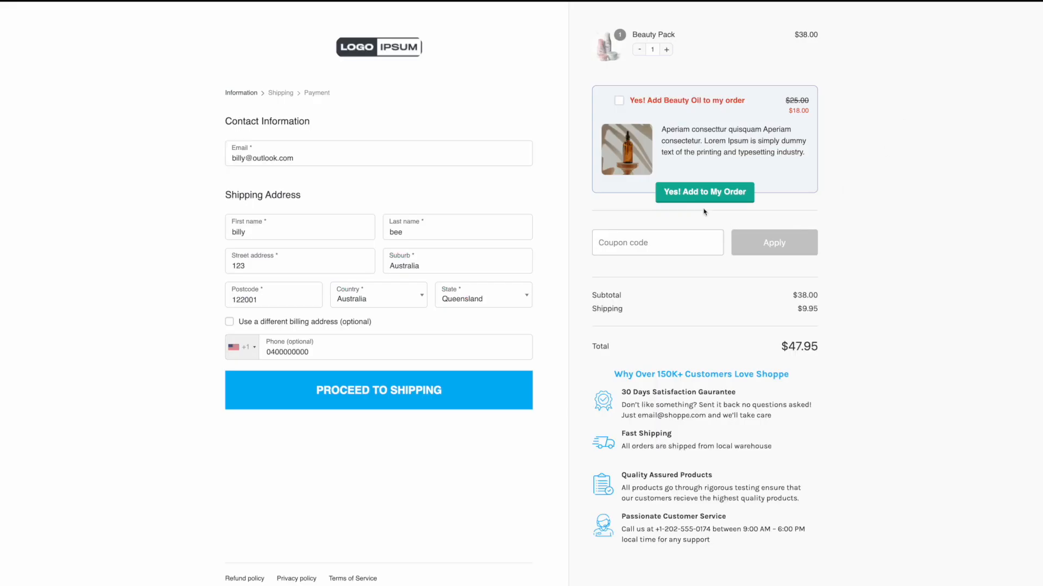
Add the Beauty Oil bump to the Beauty Pack order and proceed through the remaining checkout steps
{"action": "left_click", "coordinate": [705, 194]}
{"action": "left_click", "coordinate": [432, 376]}
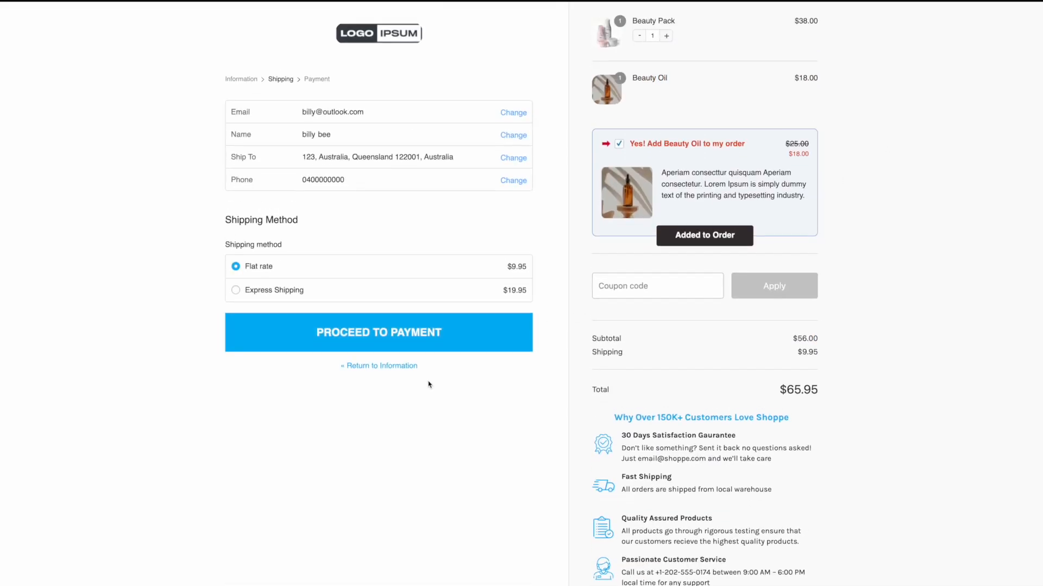
{"action": "left_click", "coordinate": [432, 356]}
{"action": "left_click", "coordinate": [433, 390]}
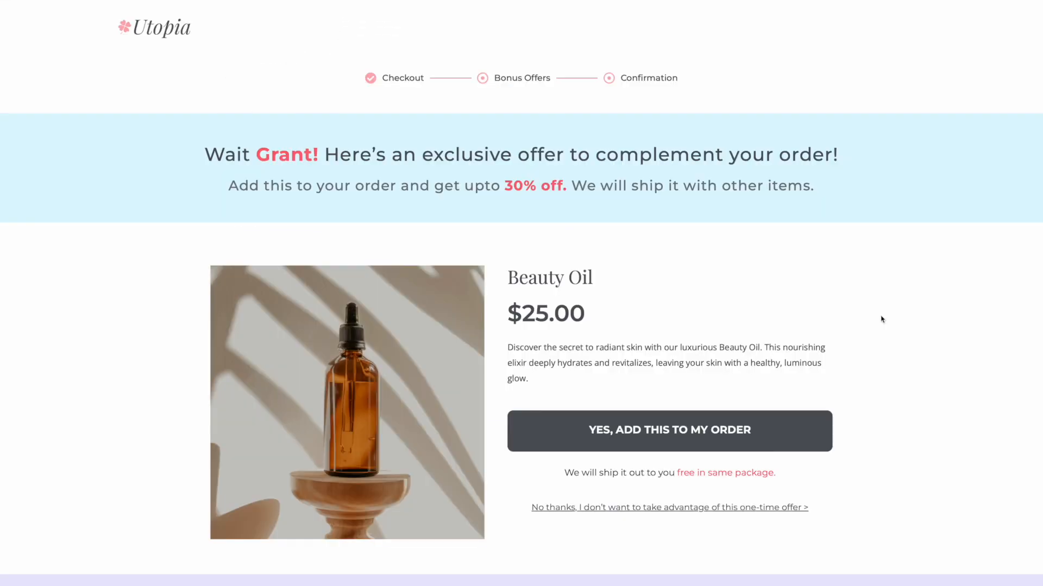
Look over the Beauty Oil one-time offer page, including its benefits and customer reviews
{"action": "scroll", "coordinate": [882, 319], "scroll_direction": "down", "scroll_amount": 15}
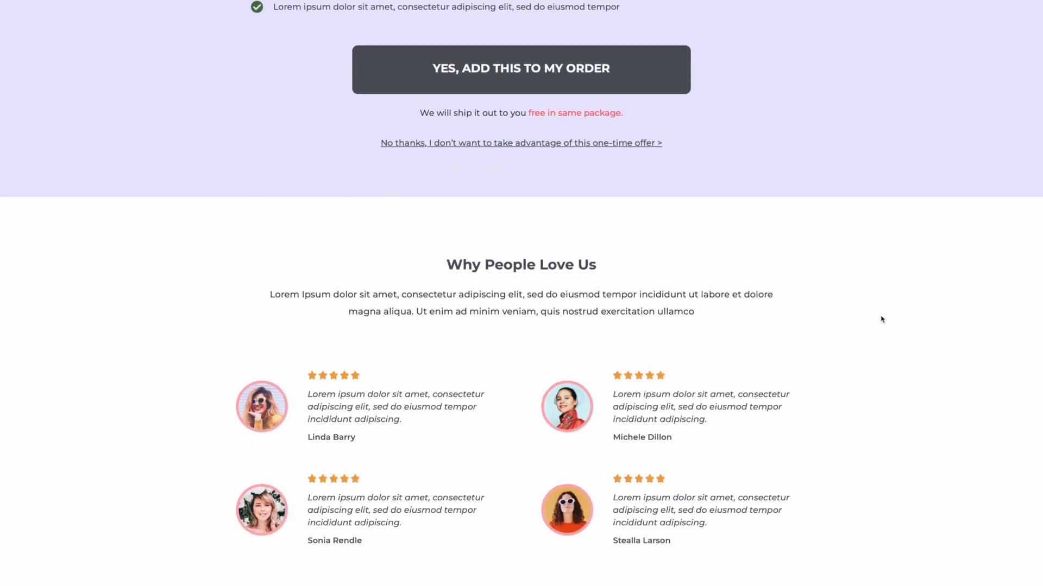
{"action": "scroll", "coordinate": [881, 319], "scroll_direction": "up", "scroll_amount": 15}
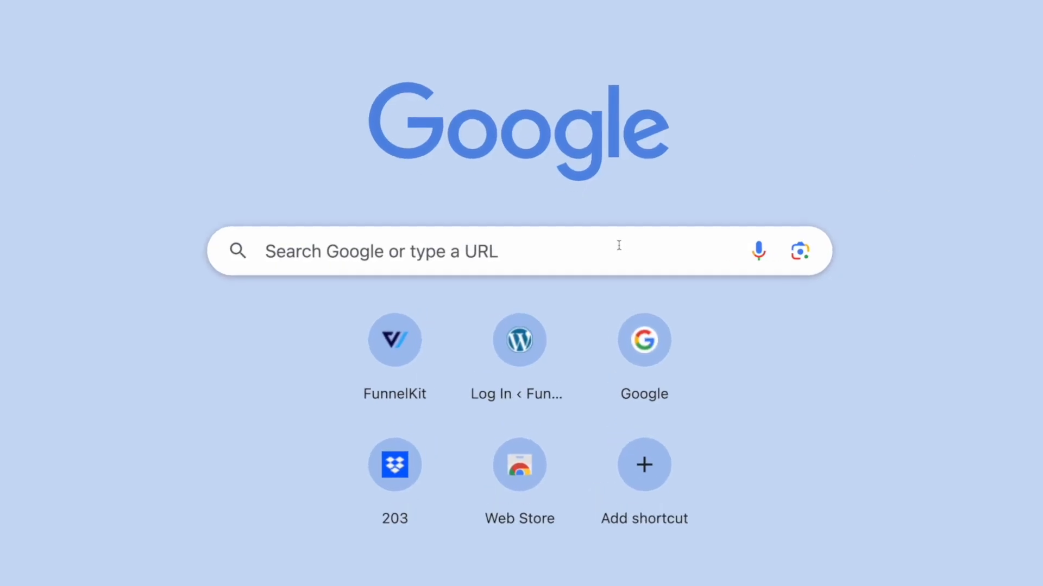
{"action": "left_click", "coordinate": [635, 242]}
{"action": "type", "text": "https://funnelkit.com/exclusive-offer/"}
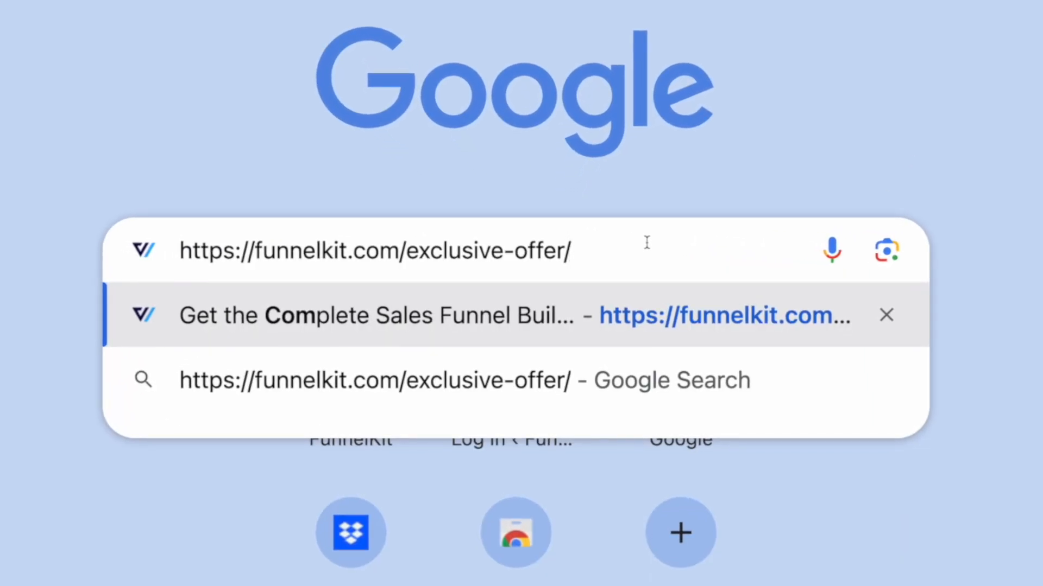
{"action": "key", "text": "Return"}
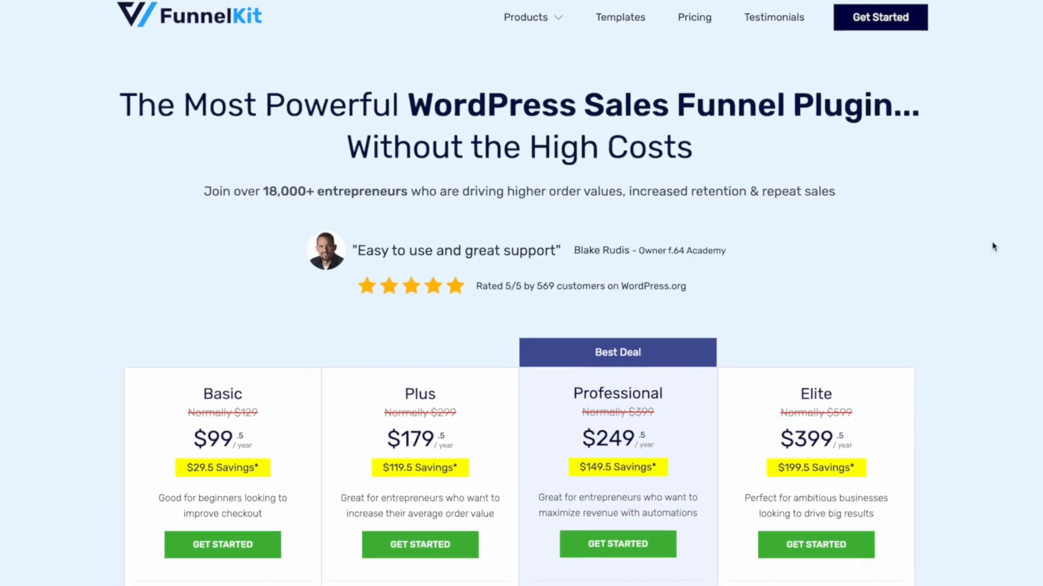
{"action": "scroll", "coordinate": [994, 247], "scroll_direction": "down", "scroll_amount": 20}
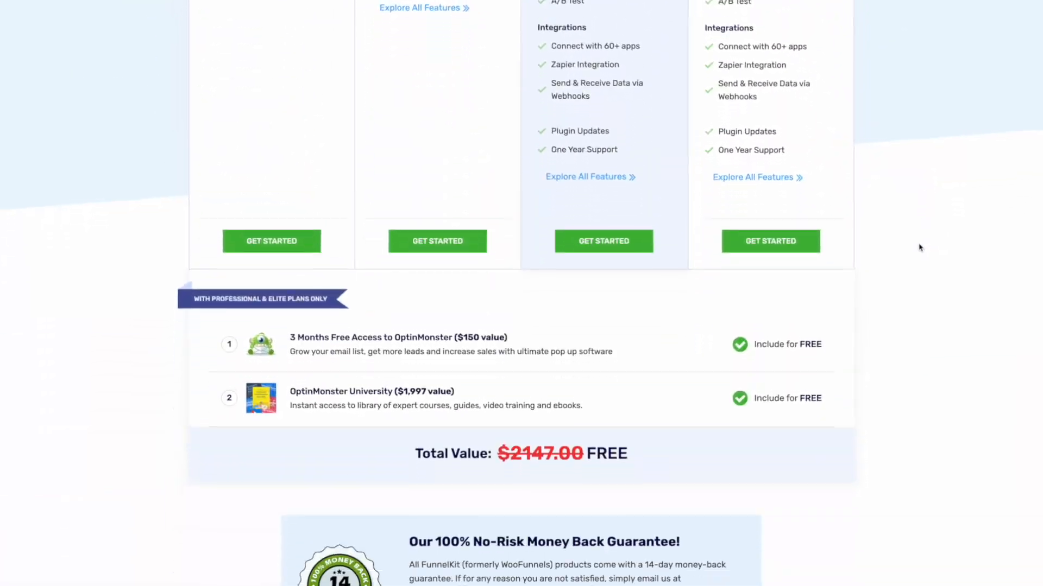